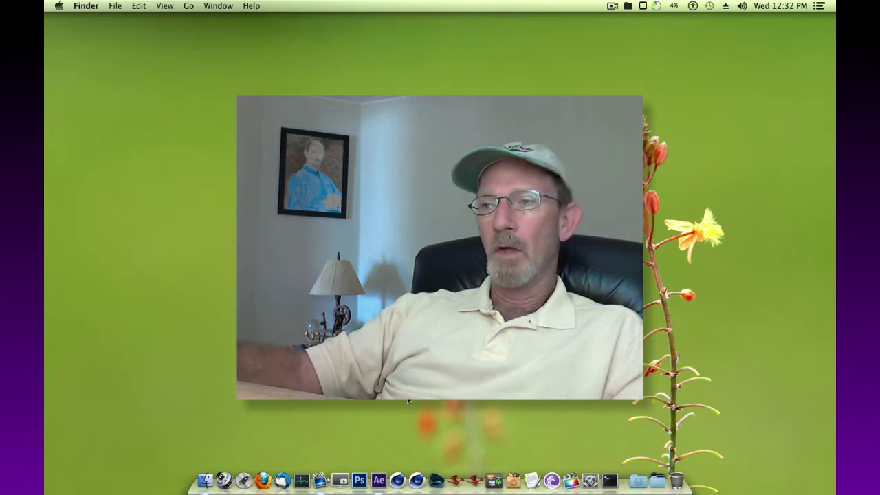
Step: Bring Adobe After Effects to the front from the Dock
click(378, 479)
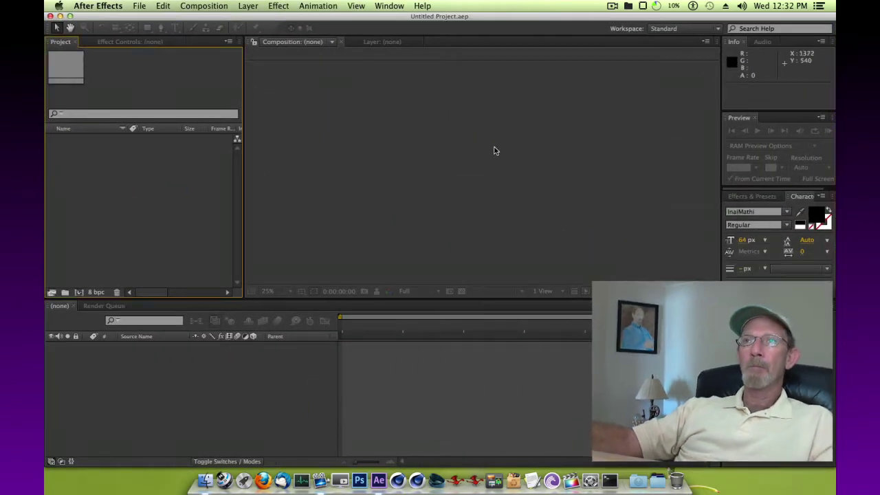
Step: Create a new 1280×720, 29.97 fps composition lasting 10 seconds
click(204, 6)
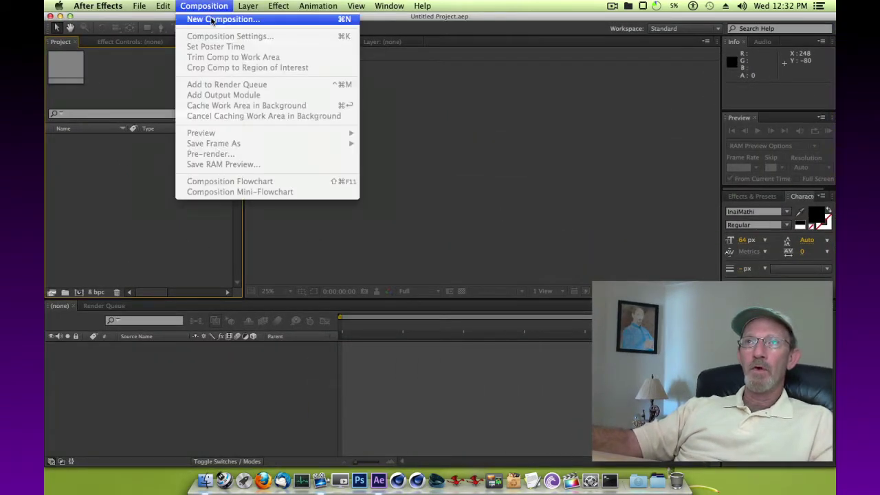
click(217, 19)
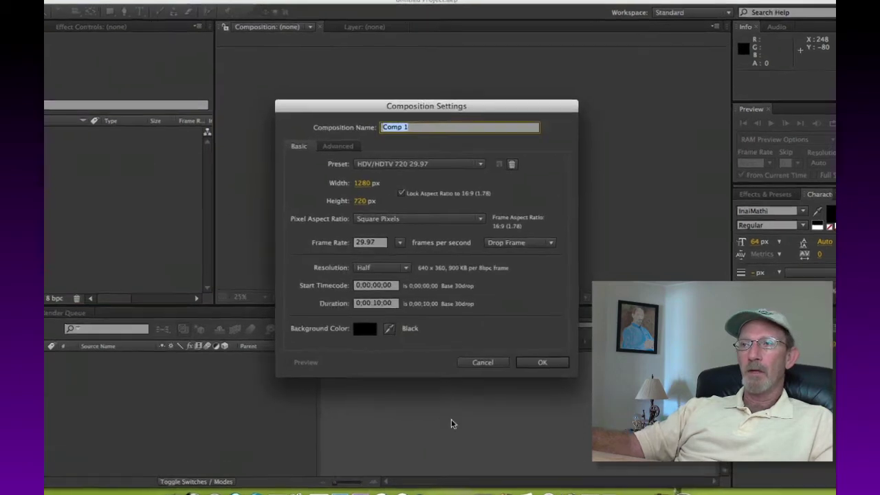
click(374, 303)
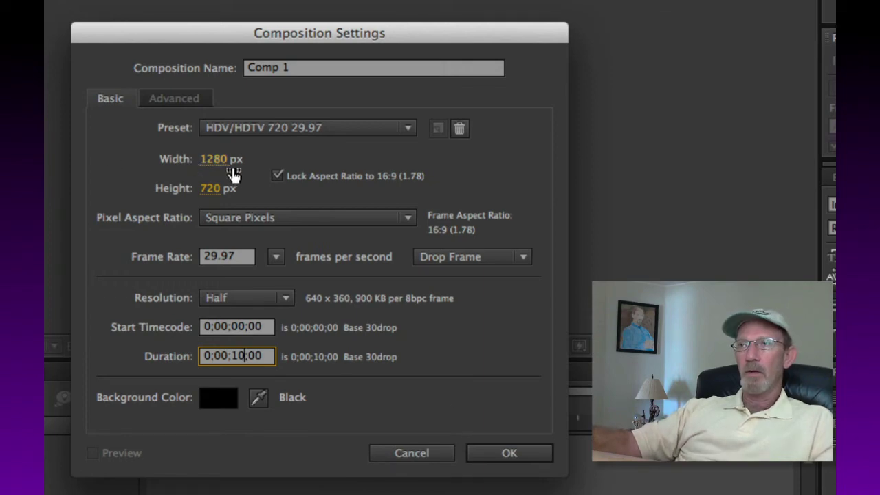
click(529, 459)
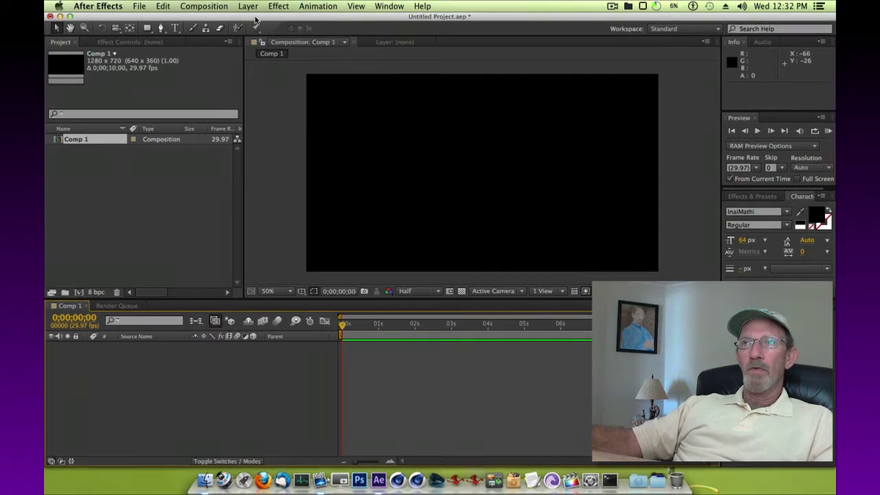
Step: Add a full-frame white solid layer, White Solid 1, to the composition
click(249, 7)
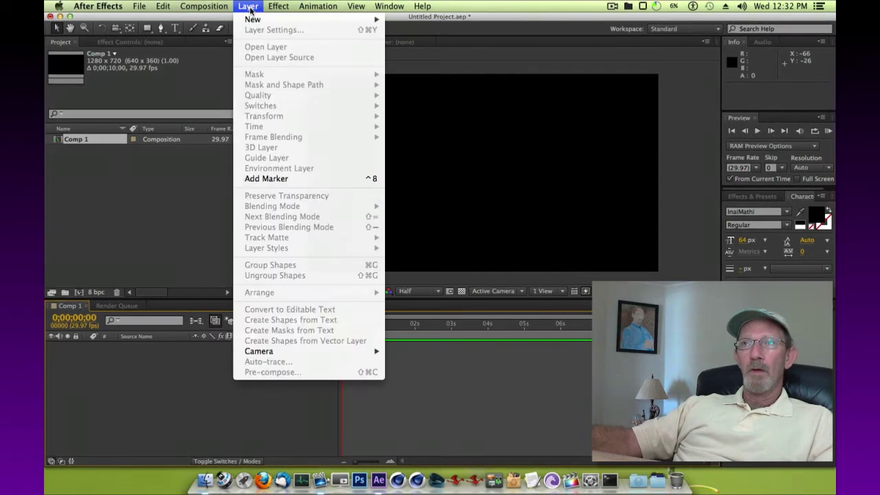
mouse_move(261, 26)
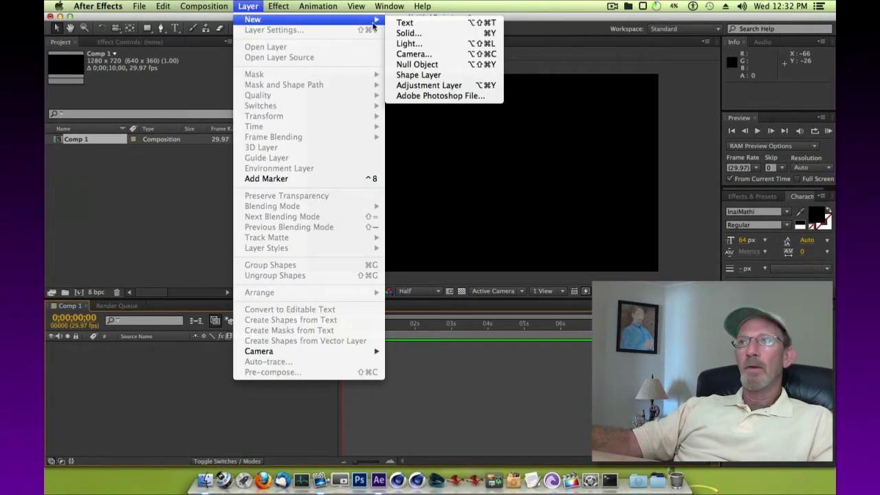
click(408, 33)
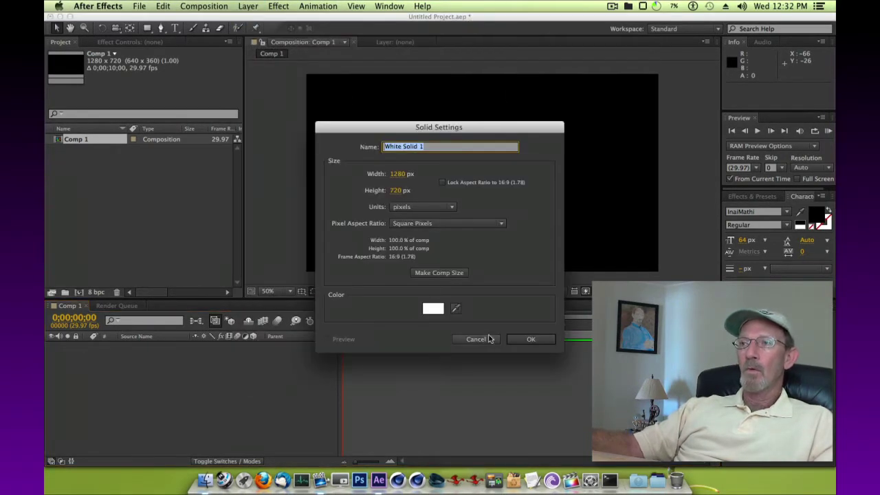
click(530, 339)
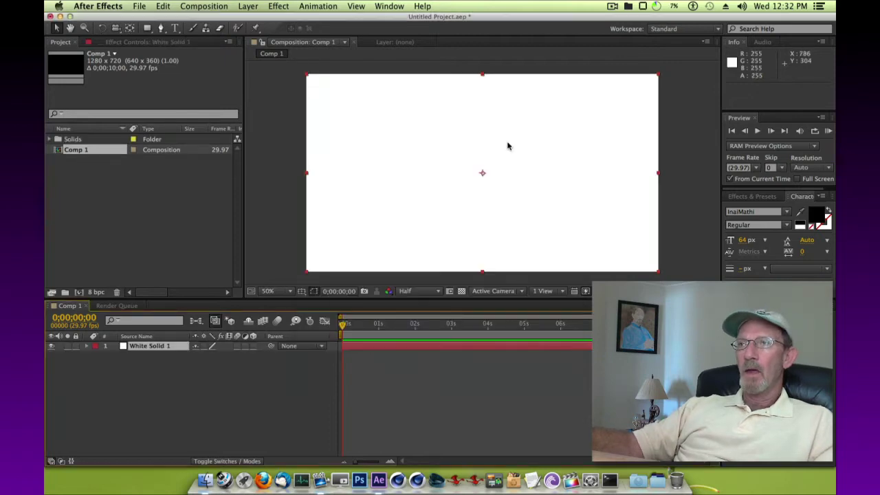
Step: Squash White Solid 1 into a thin bar and lower it to position 640, 580
drag(481, 76, 481, 157)
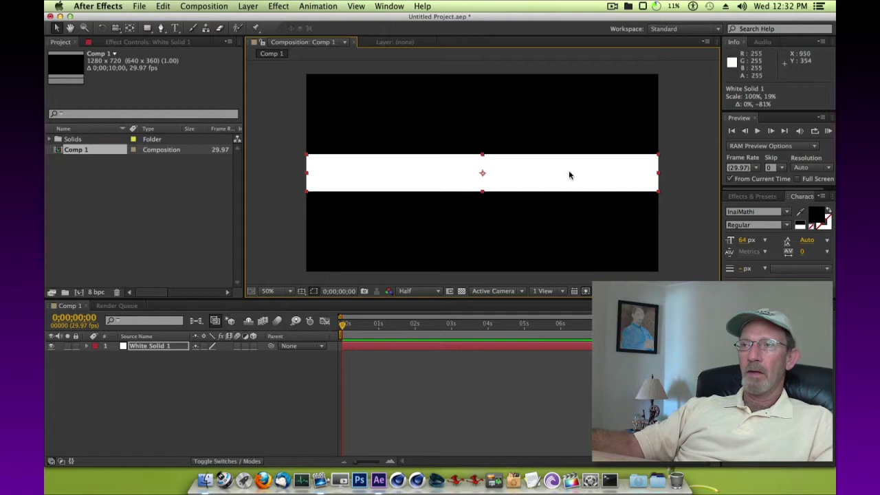
key(Down)
key(Down)
key(Down)
key(Down)
key(Down)
key(Down)
key(Down)
key(Down)
key(Down)
key(Down)
key(Down)
key(Down)
key(Down)
key(Down)
key(Down)
key(Down)
key(Down)
key(Down)
key(Down)
key(Down)
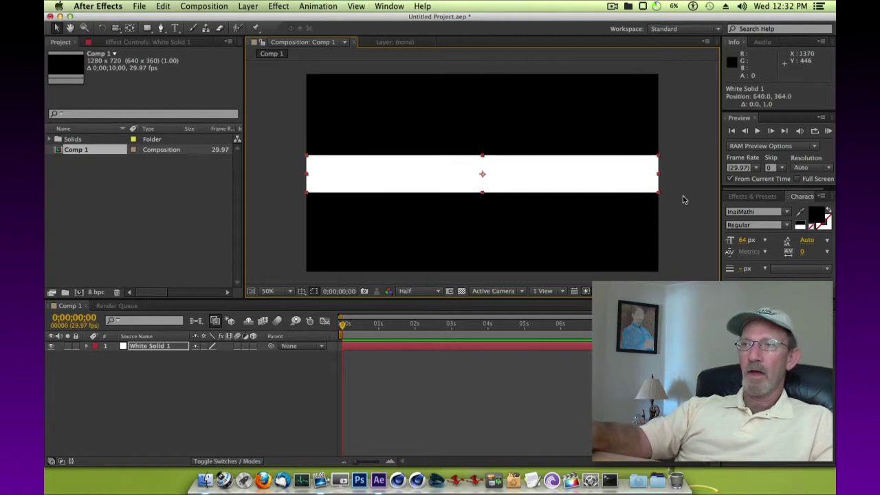
key(Down)
key(Down)
key(Down)
key(Down)
key(Down)
key(Down)
key(Down)
key(Down)
key(Down)
key(Down)
key(Down)
key(Down)
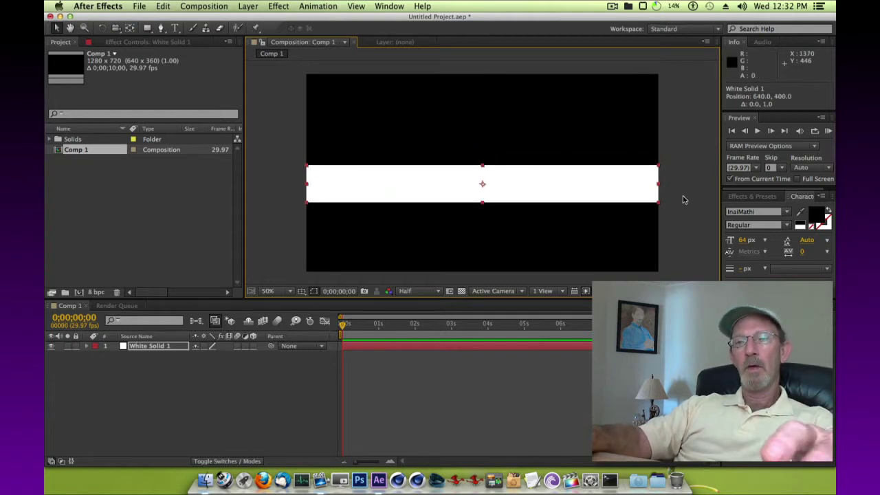
key(shift+Down)
key(shift+Down)
key(shift+Down)
key(shift+Down)
key(shift+Down)
key(shift+Down)
key(shift+Down)
key(shift+Down)
key(shift+Down)
key(shift+Down)
key(shift+Down)
key(shift+Down)
key(shift+Down)
key(shift+Down)
key(shift+Down)
key(shift+Down)
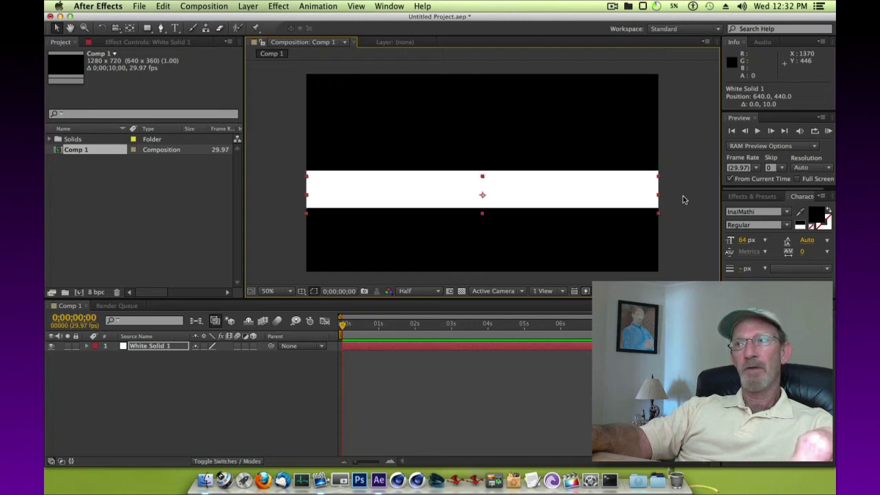
key(shift+Down)
key(shift+Down)
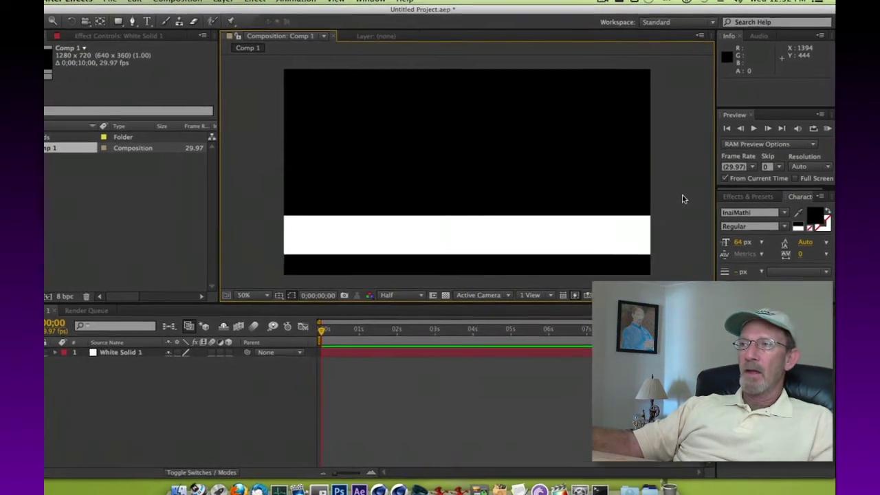
click(591, 141)
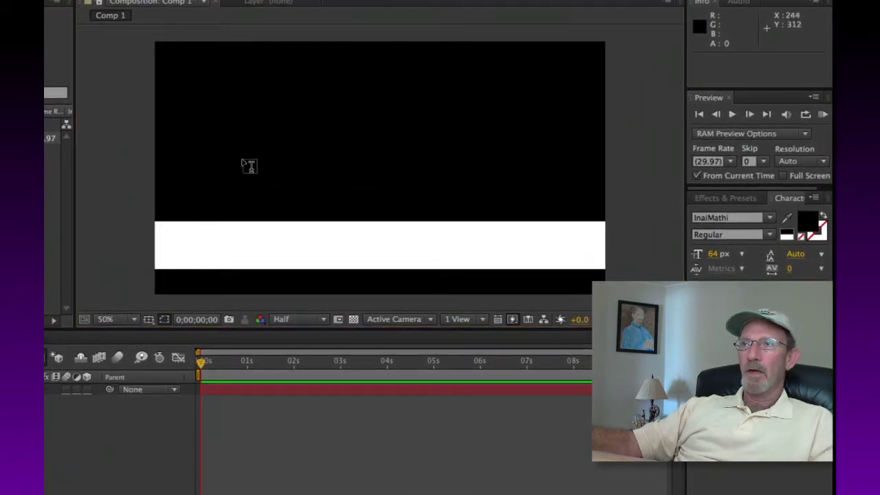
Step: Add a black 'Stay tuned for more' text layer on the bar's left side
click(248, 239)
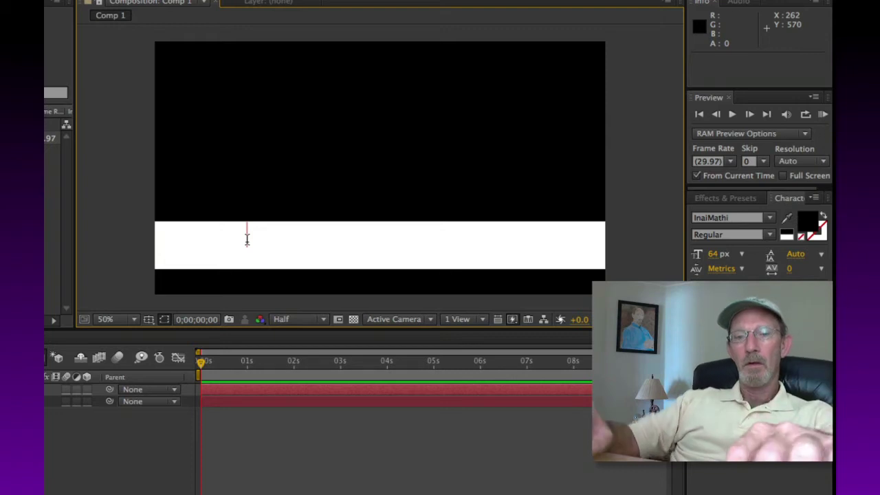
text(S)
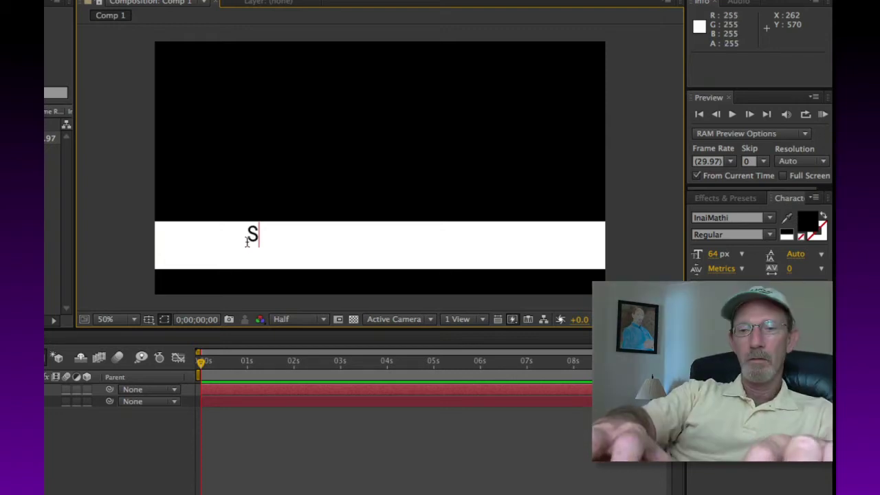
text(tay tune)
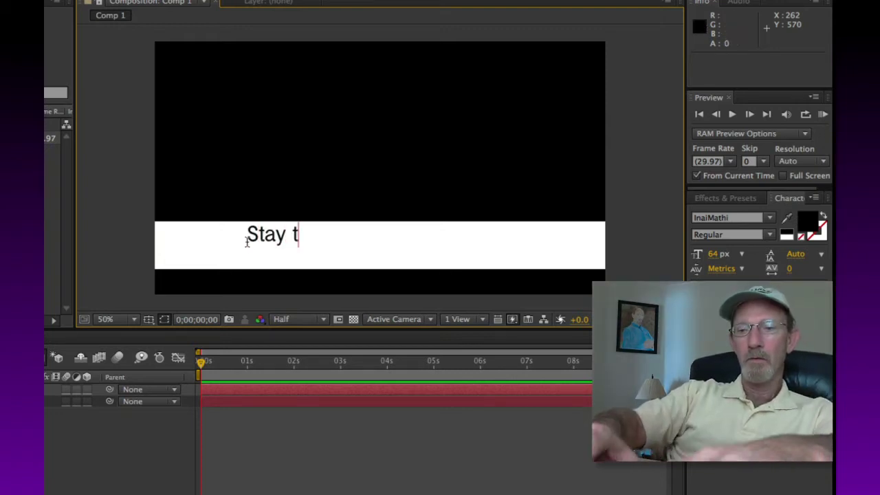
text(d for mo)
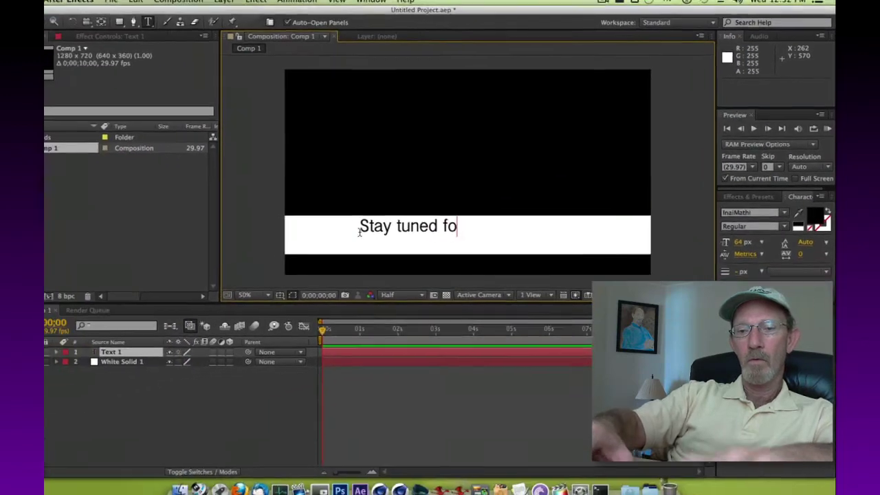
text(re)
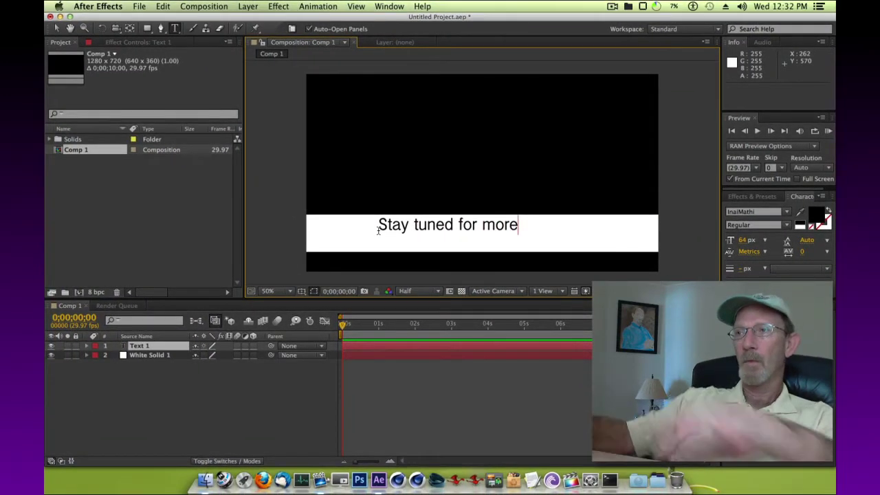
click(56, 27)
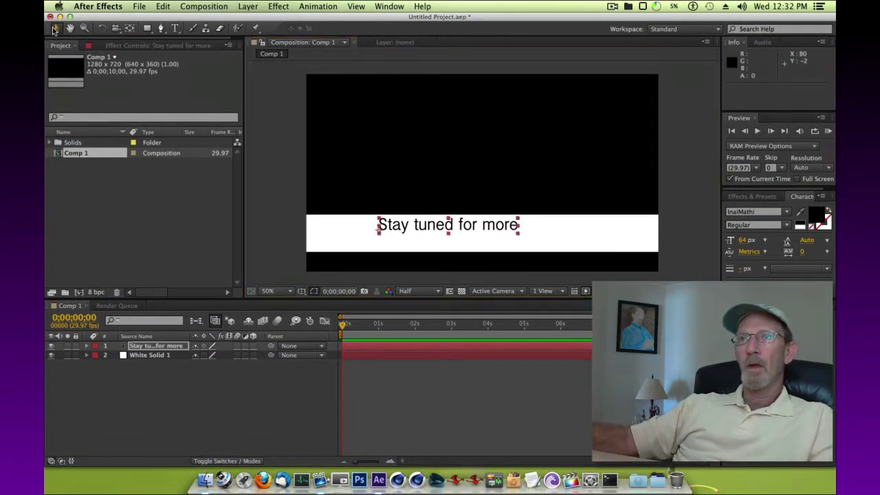
drag(438, 227, 387, 235)
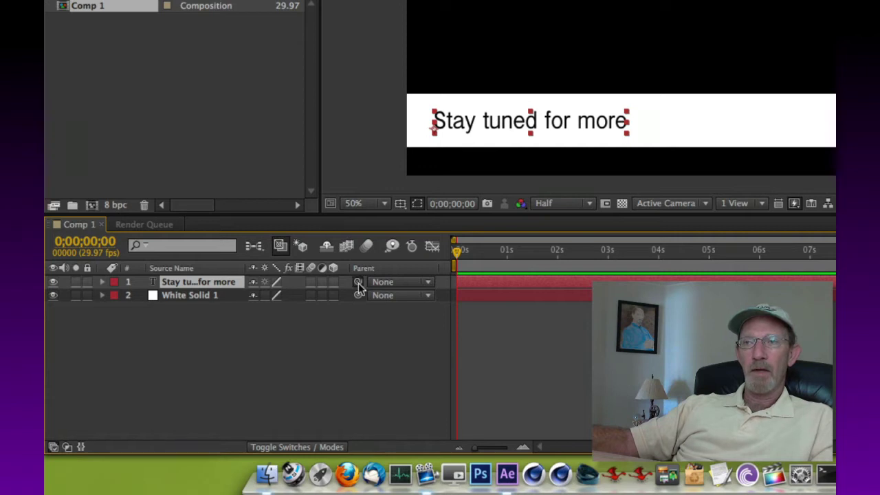
Step: Parent the 'Stay tuned for more' text layer to White Solid 1, then deselect all layers
drag(358, 282, 220, 295)
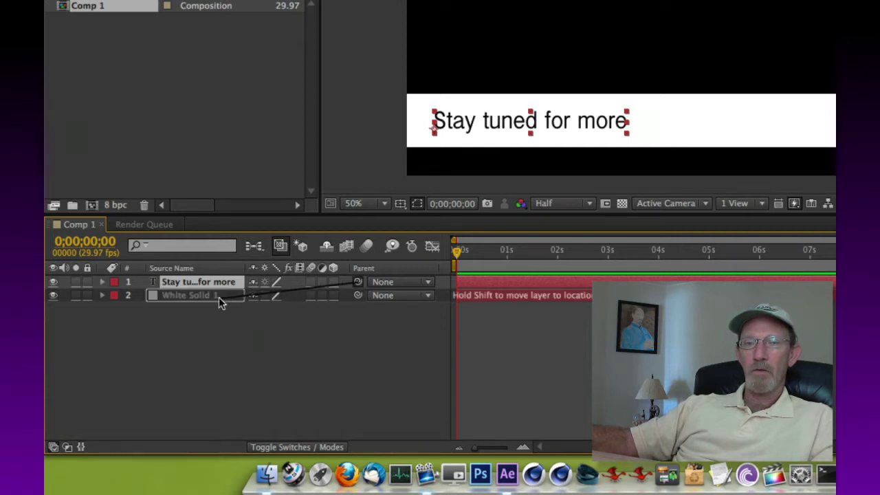
drag(218, 297, 219, 297)
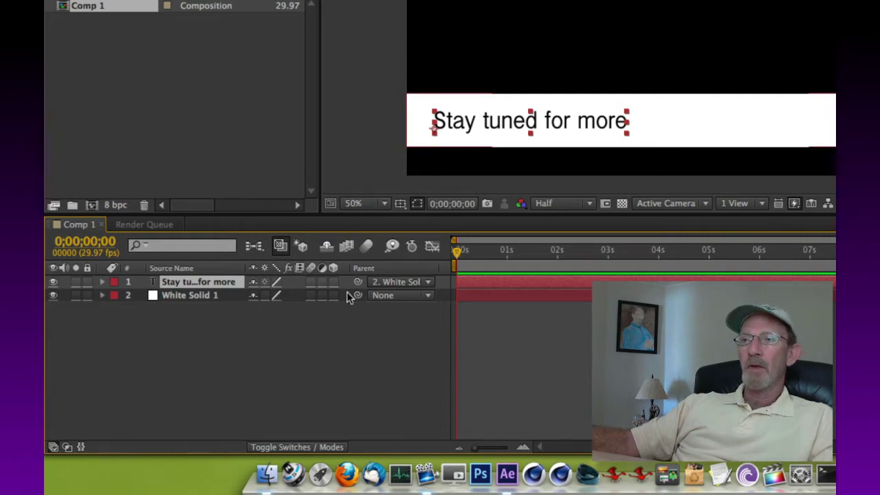
click(192, 296)
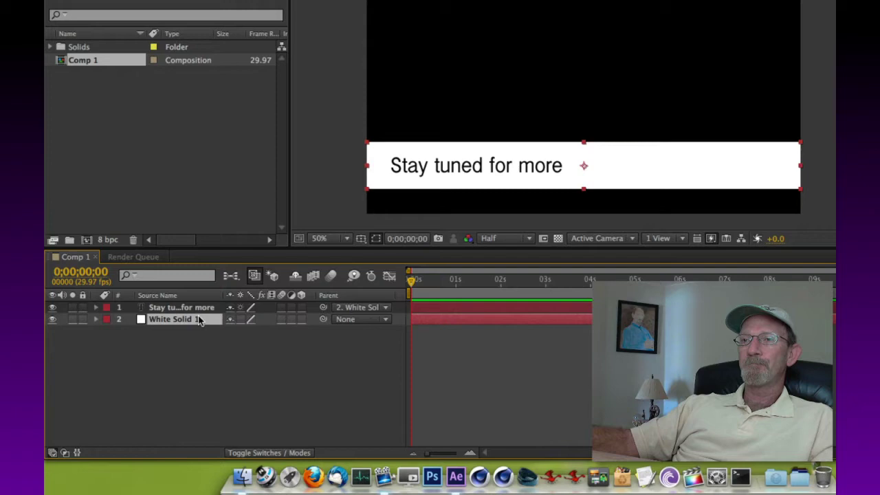
click(182, 307)
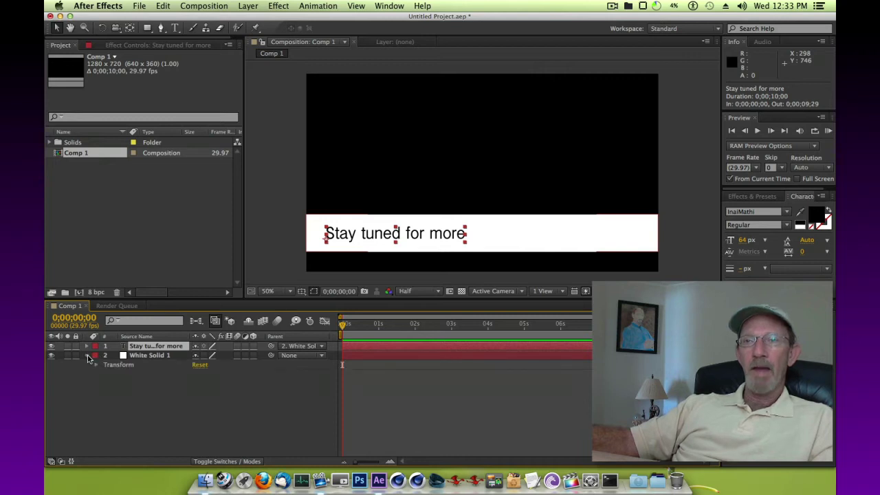
key(F2)
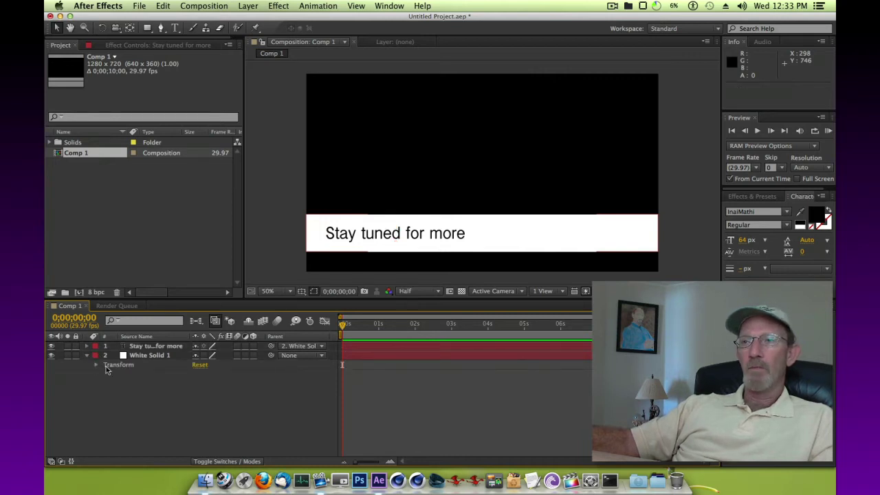
Step: Keyframe White Solid 1 at frame 0 off-screen at 2000, 580 with 0% opacity
click(96, 365)
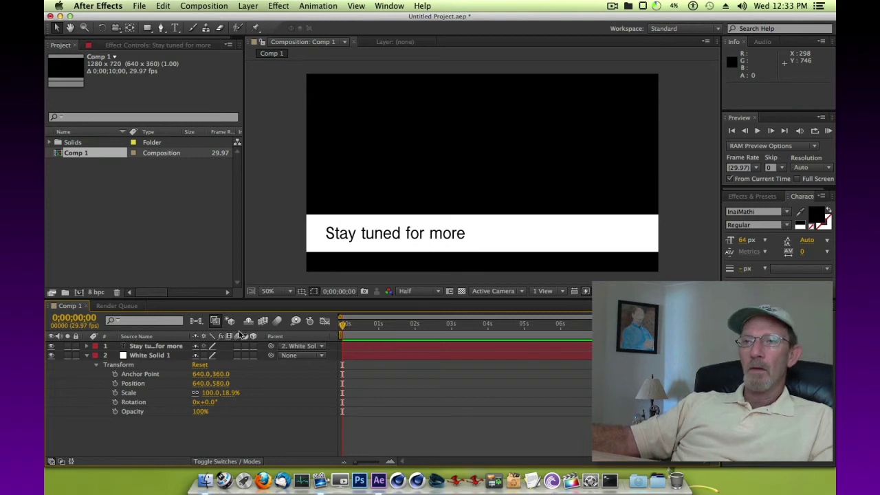
click(115, 383)
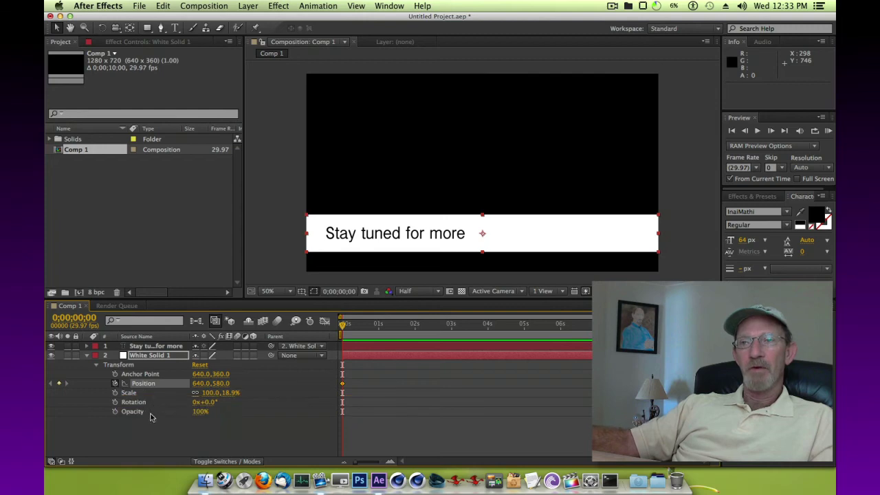
click(115, 411)
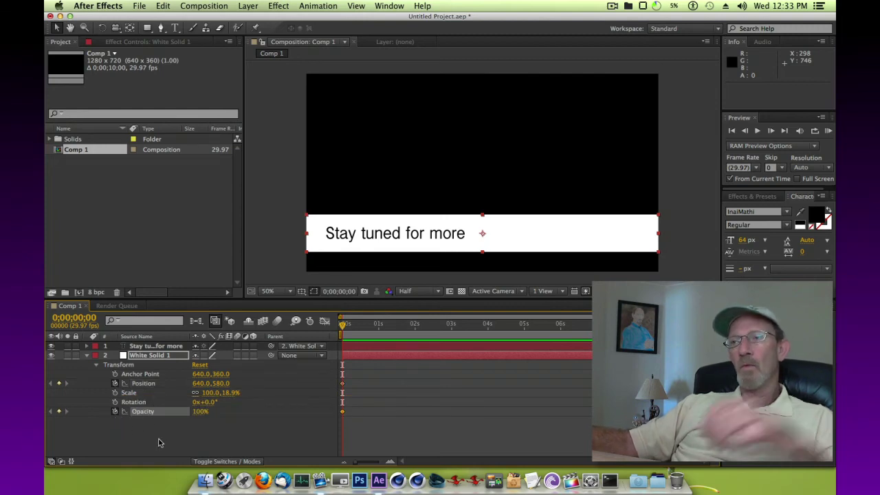
key(shift+Right)
key(shift+Right)
key(shift+Right)
key(shift+Right)
key(shift+Right)
key(shift+Right)
key(shift+Right)
key(shift+Right)
key(shift+Right)
key(shift+Right)
key(shift+Right)
key(shift+Right)
key(shift+Right)
key(shift+Right)
key(shift+Right)
key(shift+Right)
key(shift+Right)
key(shift+Right)
key(shift+Right)
key(shift+Right)
key(shift+Right)
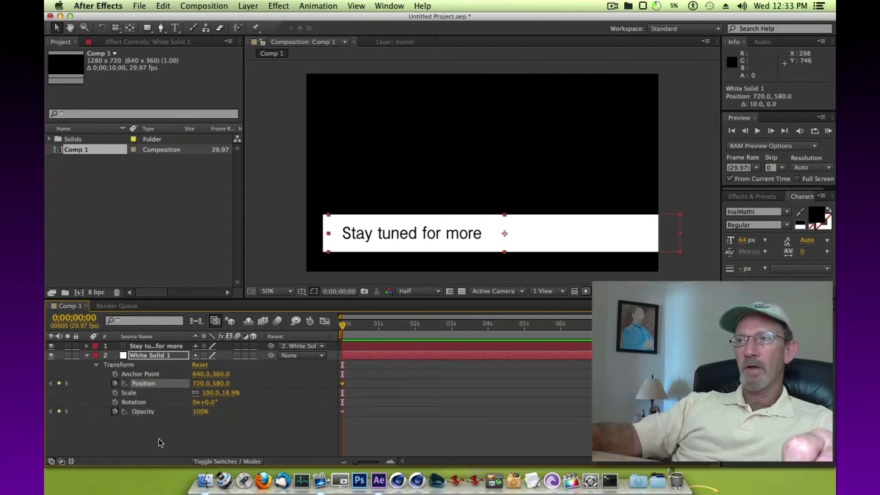
key(shift+Right)
key(shift+Right)
key(shift+Right)
key(shift+Right)
key(shift+Right)
key(shift+Right)
key(shift+Right)
key(shift+Right)
key(shift+Right)
key(shift+Right)
key(shift+Right)
key(shift+Right)
key(shift+Right)
key(shift+Right)
key(shift+Right)
key(shift+Right)
key(shift+Right)
key(shift+Right)
key(shift+Right)
key(shift+Right)
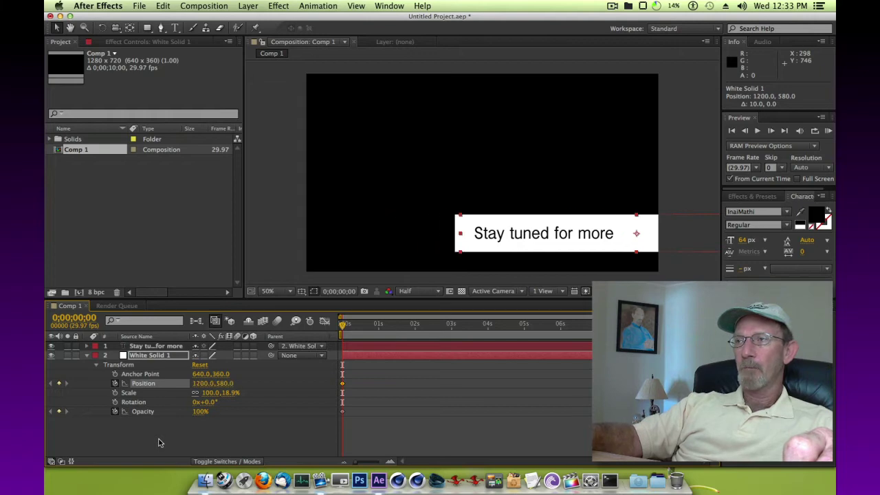
key(shift+Right)
key(shift+Right)
key(shift+Right)
key(shift+Right)
key(shift+Right)
key(shift+Right)
key(shift+Right)
key(shift+Right)
key(shift+Right)
key(shift+Right)
key(shift+Right)
key(shift+Right)
key(shift+Right)
key(shift+Right)
key(shift+Right)
key(shift+Right)
key(shift+Right)
key(shift+Right)
key(shift+Right)
key(shift+Right)
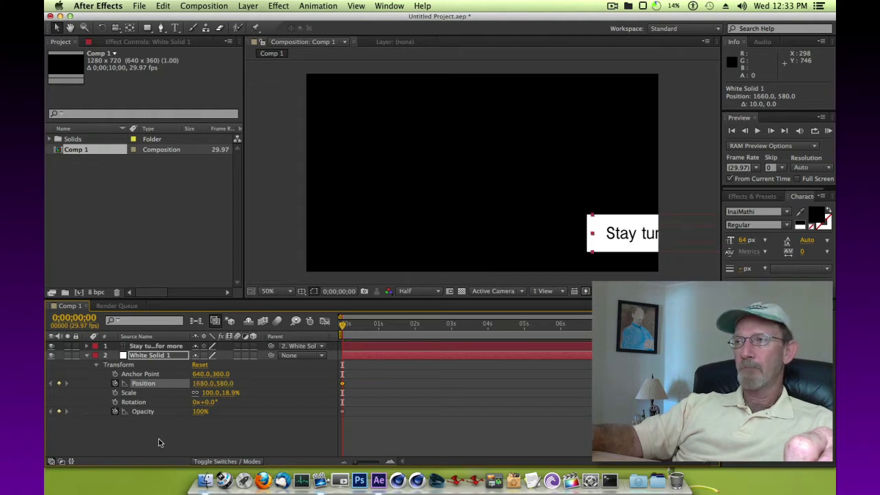
key(shift+Right)
key(shift+Right)
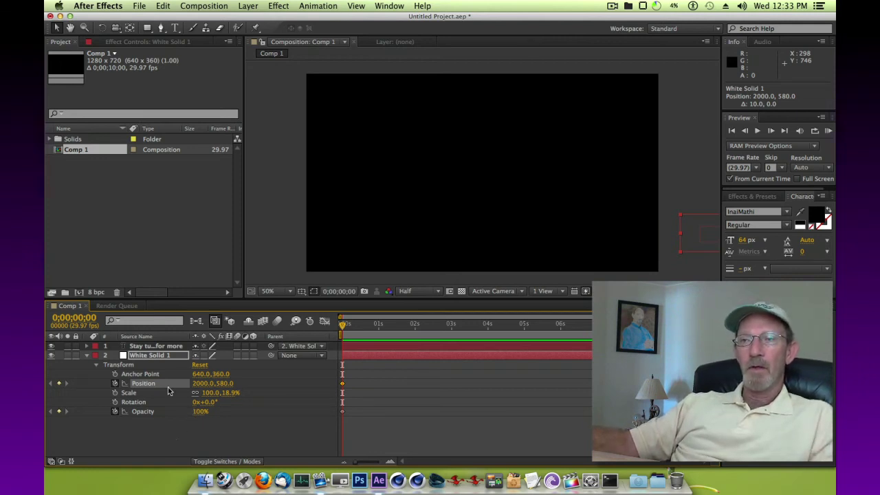
click(200, 412)
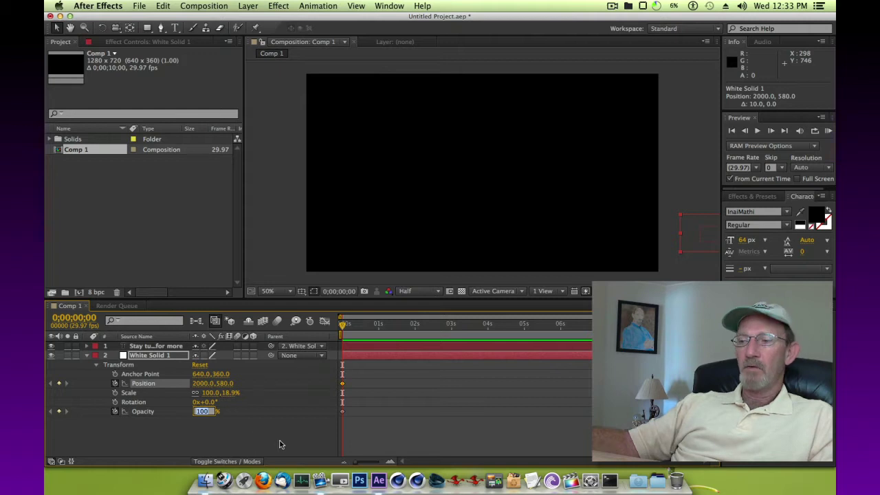
key(Return)
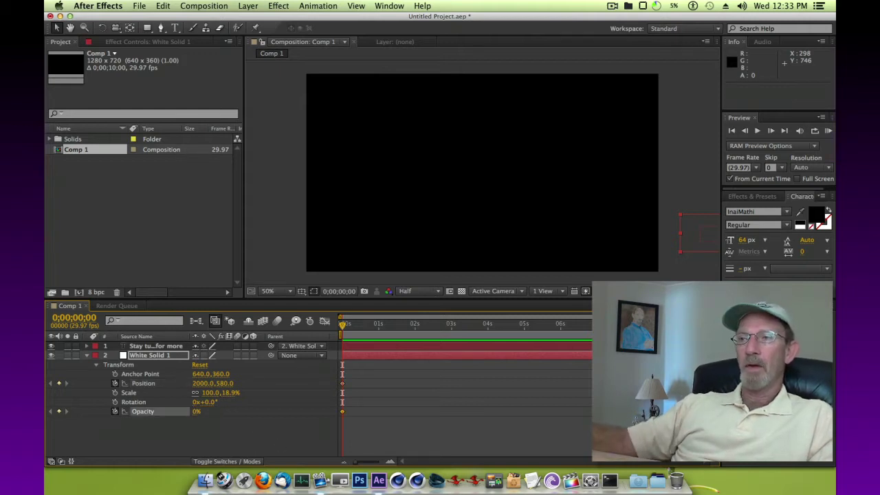
Step: Add Position and Opacity keyframes at 1 second, holding the bar off-screen and transparent
drag(346, 329, 383, 332)
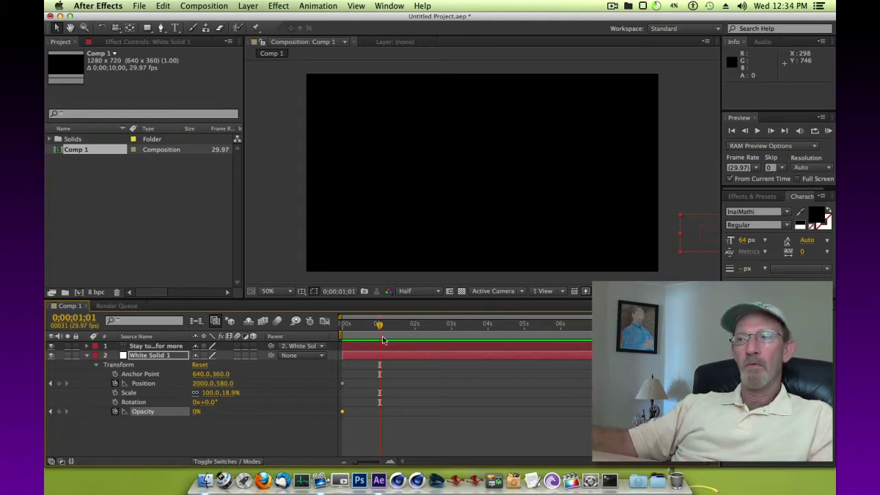
click(58, 382)
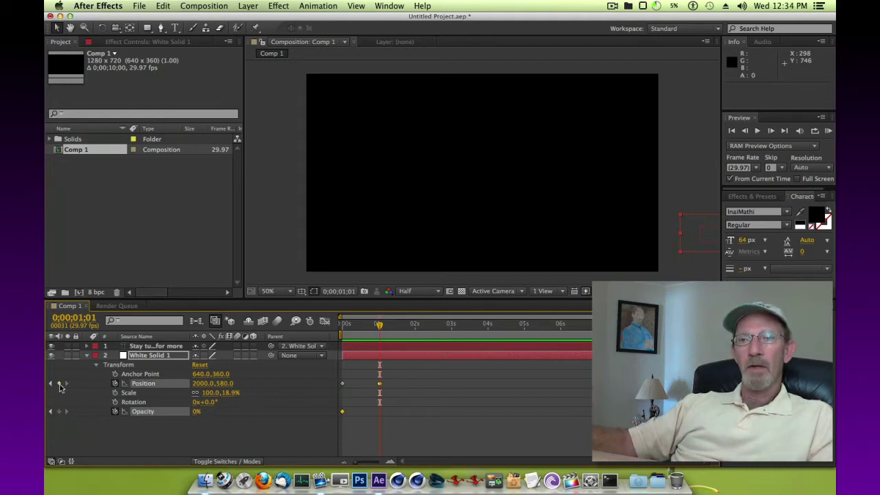
click(58, 411)
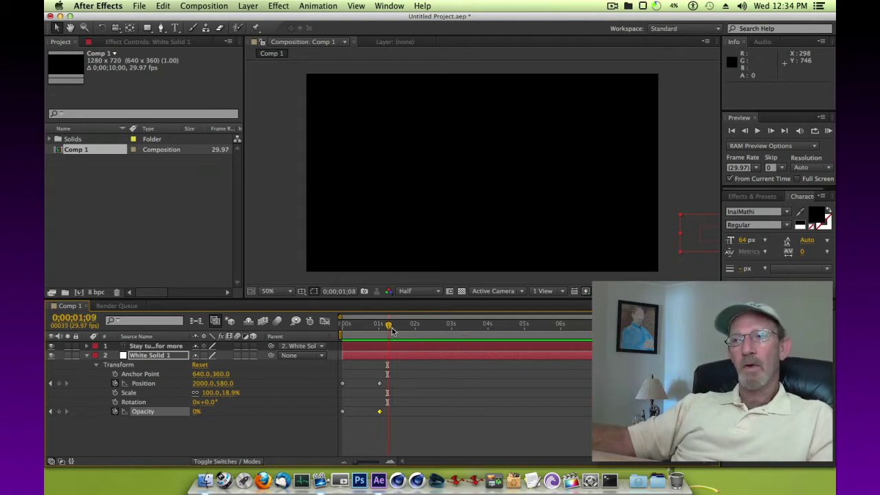
Step: At 0;01;14, slide the bar left into frame to position 638, 580
click(401, 329)
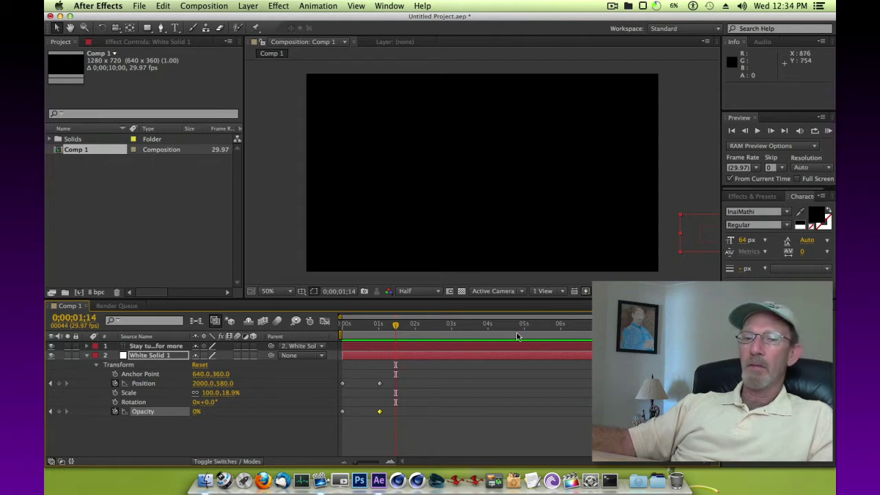
key(Left)
key(Left)
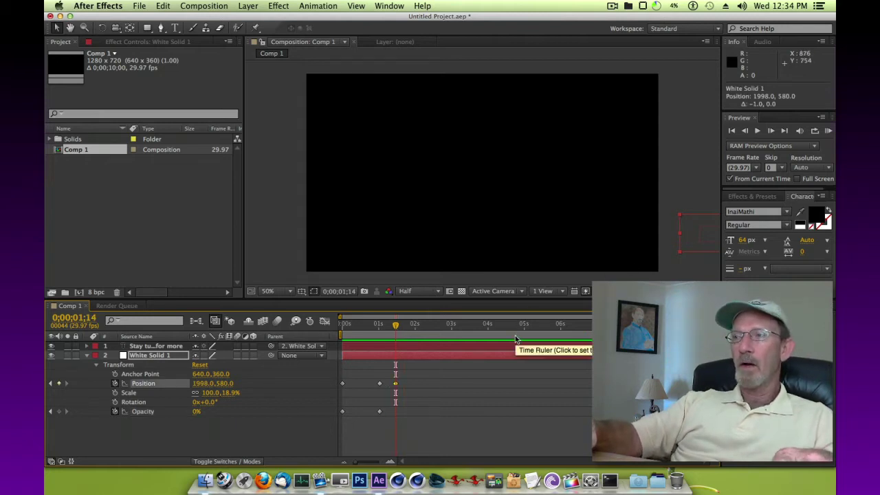
key(shift+Left)
key(shift+Left)
key(shift+Left)
key(shift+Left)
key(shift+Left)
key(shift+Left)
key(shift+Left)
key(shift+Left)
key(shift+Left)
key(shift+Left)
key(shift+Left)
key(shift+Left)
key(shift+Left)
key(shift+Left)
key(shift+Left)
key(shift+Left)
key(shift+Left)
key(shift+Left)
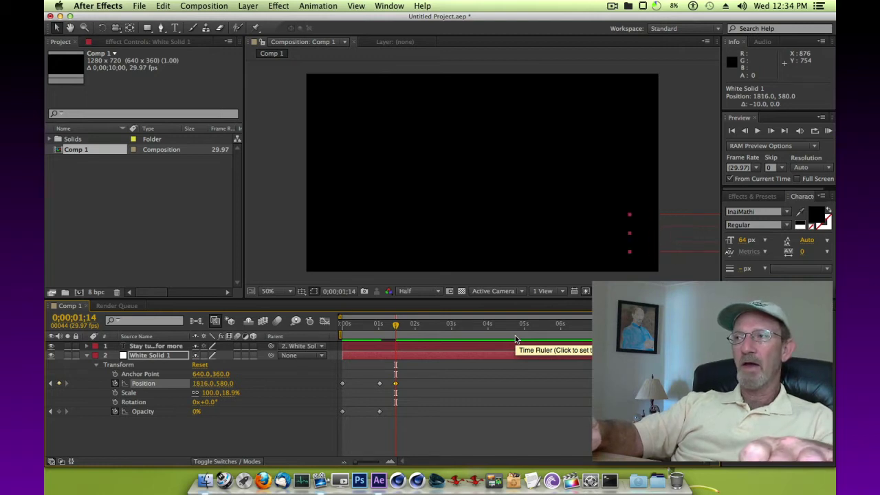
key(shift+Left)
key(shift+Left)
key(shift+Left)
key(shift+Left)
key(shift+Left)
key(shift+Left)
key(shift+Left)
key(shift+Left)
key(shift+Left)
key(shift+Left)
key(shift+Left)
key(shift+Left)
key(shift+Left)
key(shift+Left)
key(shift+Left)
key(shift+Left)
key(shift+Left)
key(shift+Left)
key(shift+Left)
key(shift+Left)
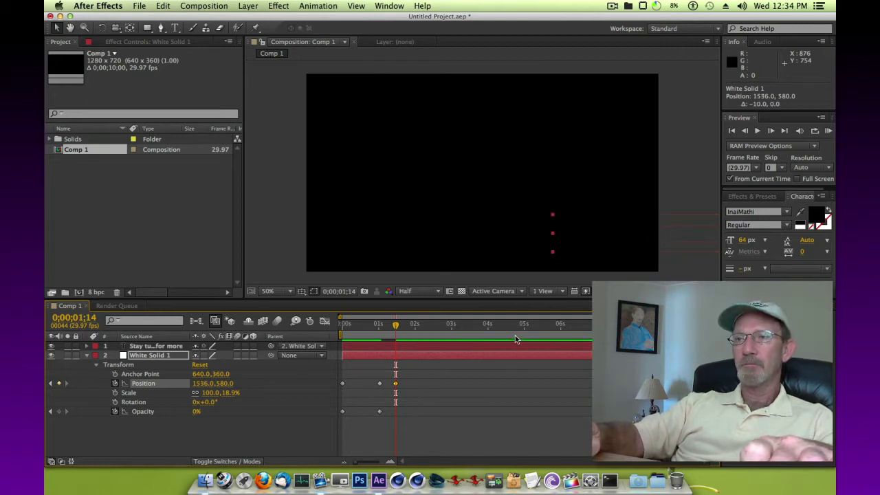
key(shift+Left)
key(shift+Left)
key(shift+Left)
key(shift+Left)
key(shift+Left)
key(shift+Left)
key(shift+Left)
key(shift+Left)
key(shift+Left)
key(shift+Left)
key(shift+Left)
key(shift+Left)
key(shift+Left)
key(shift+Left)
key(shift+Left)
key(shift+Left)
key(shift+Left)
key(shift+Left)
key(shift+Left)
key(shift+Left)
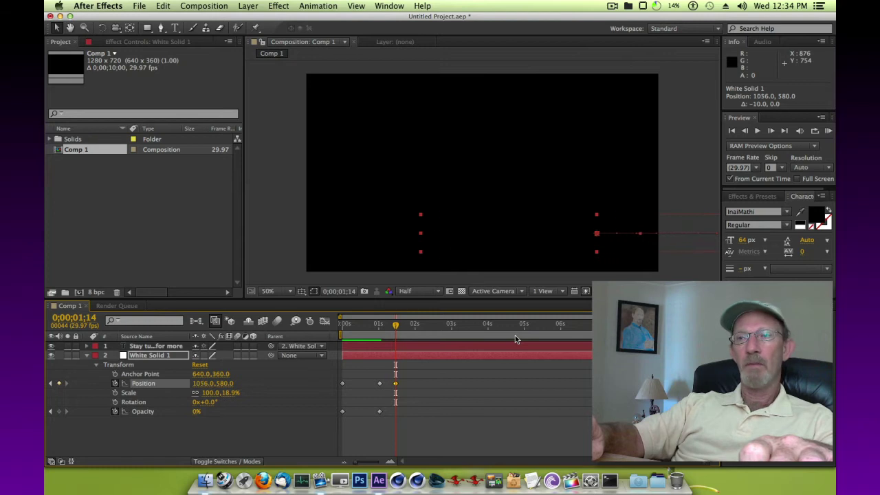
key(shift+Left)
key(shift+Left)
key(shift+Left)
key(shift+Left)
key(shift+Left)
key(shift+Left)
key(shift+Left)
key(shift+Left)
key(shift+Left)
key(shift+Left)
key(shift+Left)
key(shift+Left)
key(shift+Left)
key(shift+Left)
key(shift+Left)
key(shift+Left)
key(shift+Left)
key(shift+Left)
key(shift+Left)
key(shift+Left)
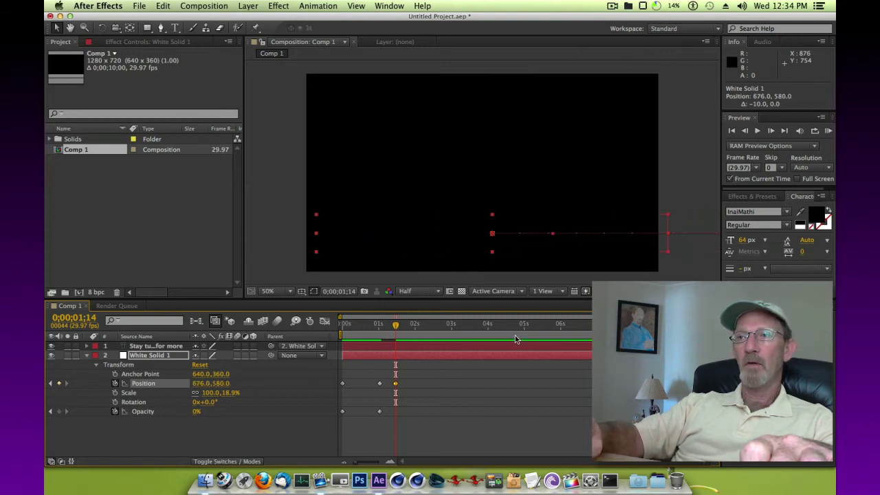
key(shift+Left)
key(shift+Left)
key(shift+Left)
key(shift+Left)
key(Left)
key(Left)
key(Right)
key(Right)
key(Right)
key(Left)
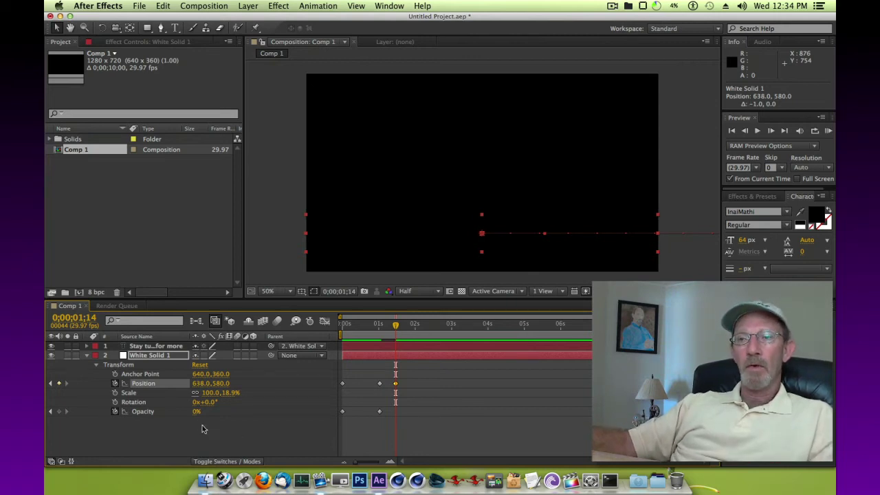
Step: Set the bar's opacity to 75% at the same time
click(196, 412)
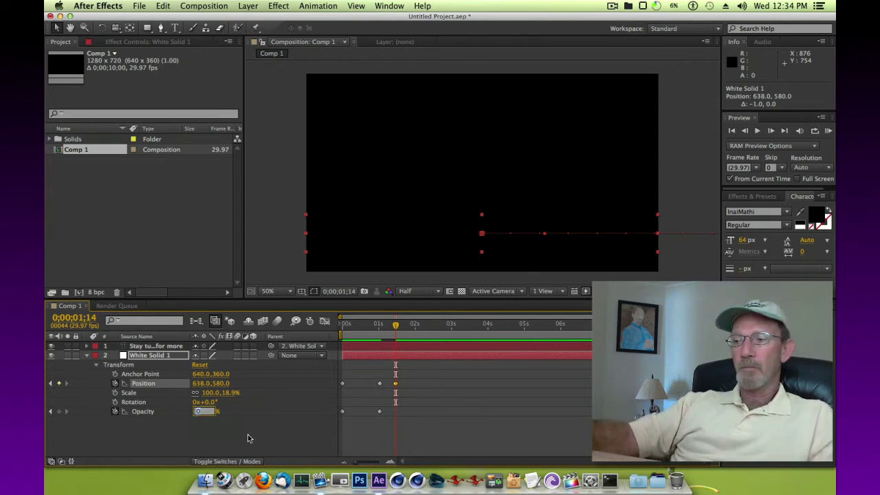
text(75)
key(Return)
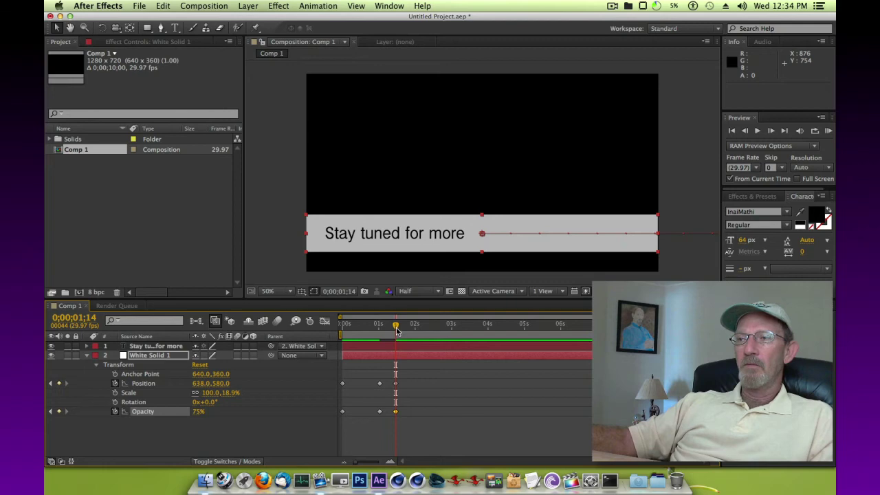
Step: Preview the slide-in, then add Position and Opacity keyframes at 0;08;00
drag(396, 330, 340, 337)
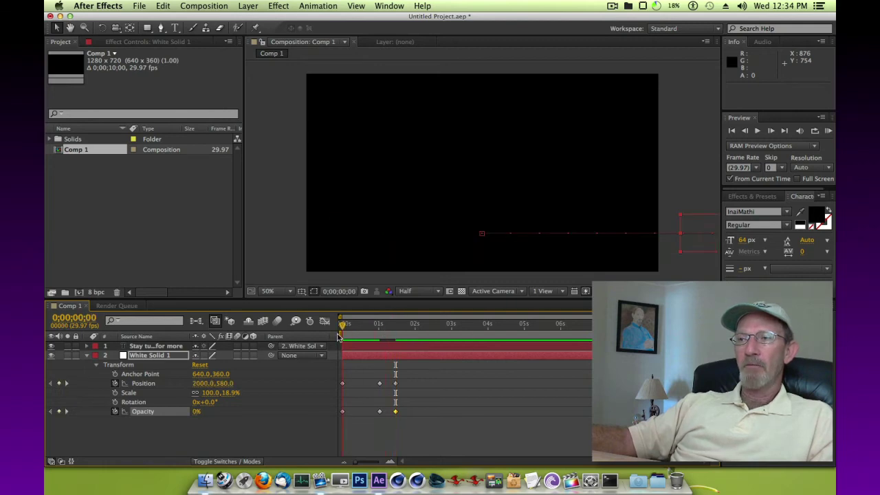
drag(347, 337, 376, 342)
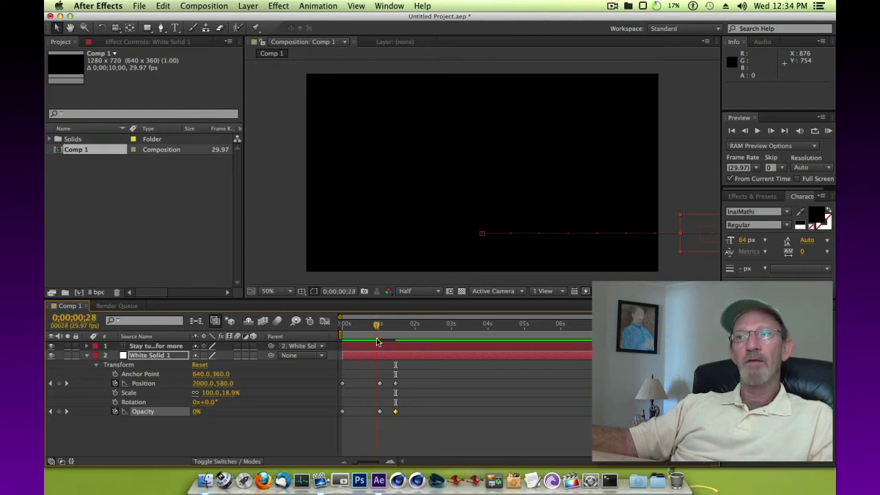
drag(376, 341, 396, 342)
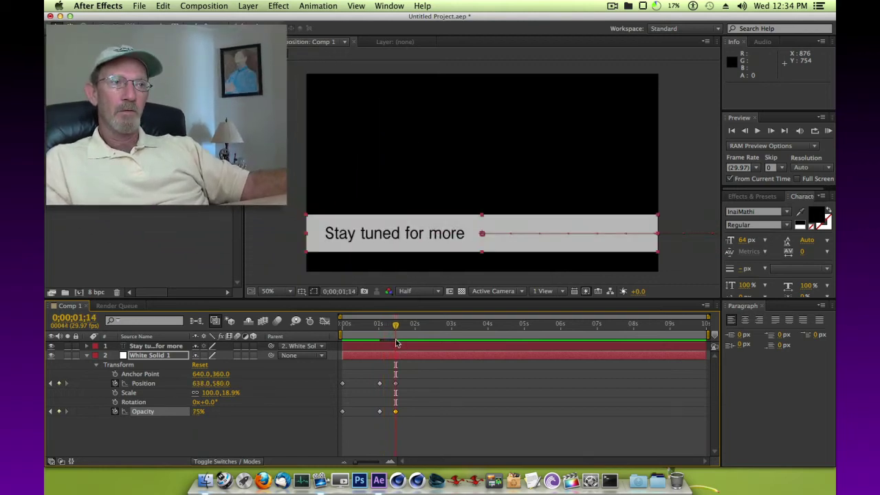
drag(396, 342, 636, 345)
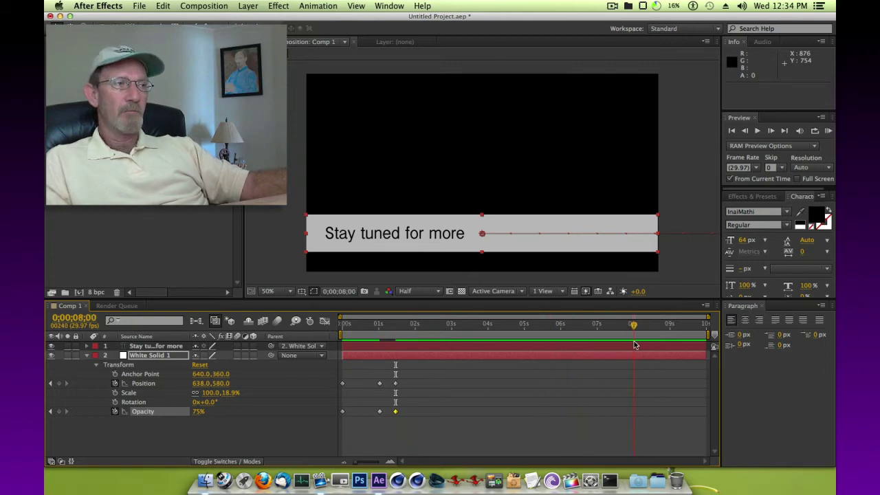
click(59, 384)
click(59, 411)
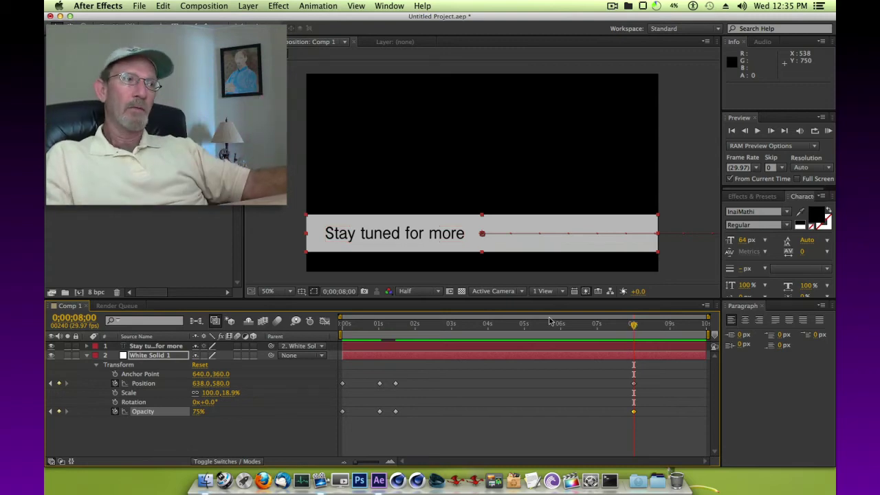
Step: At 0;00;08;15, push the bar right to position 1978 with 0% opacity
drag(645, 332, 651, 333)
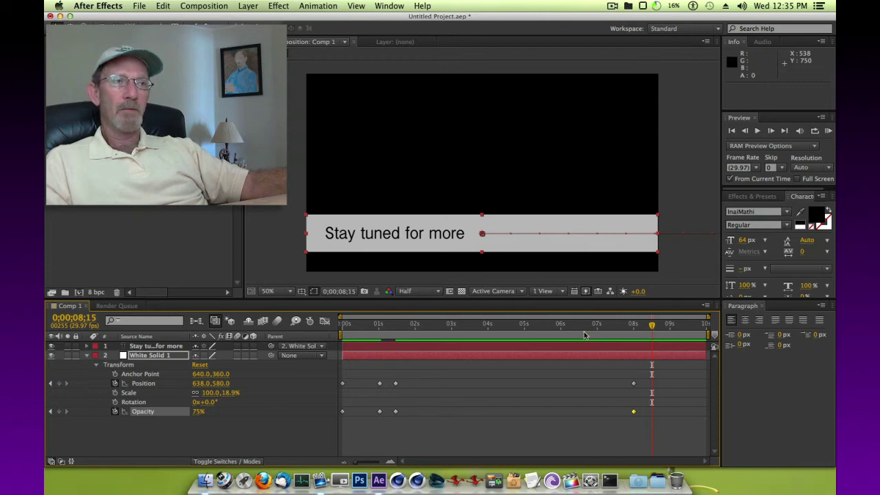
key(shift+Right)
key(shift+Right)
key(shift+Right)
key(shift+Right)
key(shift+Right)
key(shift+Right)
key(shift+Right)
key(shift+Right)
key(shift+Right)
key(shift+Right)
key(shift+Right)
key(shift+Right)
key(shift+Right)
key(shift+Right)
key(shift+Right)
key(shift+Right)
key(shift+Right)
key(shift+Right)
key(shift+Right)
key(shift+Right)
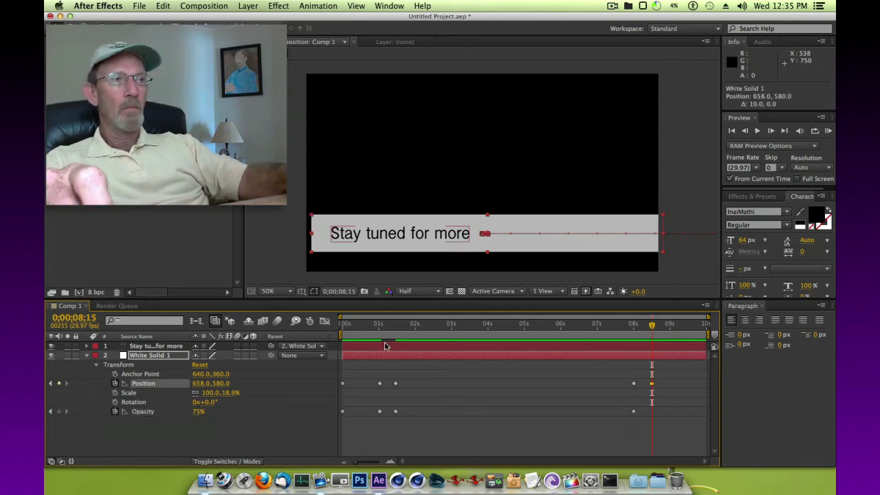
key(shift+Right)
key(shift+Right)
key(shift+Right)
key(shift+Right)
key(shift+Right)
key(shift+Right)
key(shift+Right)
key(shift+Right)
key(shift+Right)
key(shift+Right)
key(shift+Right)
key(shift+Right)
key(shift+Right)
key(shift+Right)
key(shift+Right)
key(shift+Right)
key(shift+Right)
key(shift+Right)
key(shift+Right)
key(shift+Right)
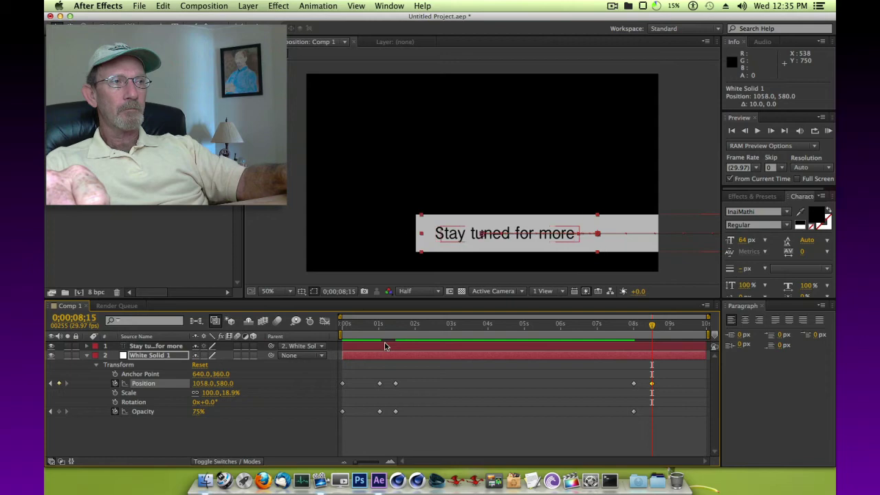
key(shift+Right)
key(shift+Right)
key(shift+Right)
key(shift+Right)
key(shift+Right)
key(shift+Right)
key(shift+Right)
key(shift+Right)
key(shift+Right)
key(shift+Right)
key(shift+Right)
key(shift+Right)
key(shift+Right)
key(shift+Right)
key(shift+Right)
key(shift+Right)
key(shift+Right)
key(shift+Right)
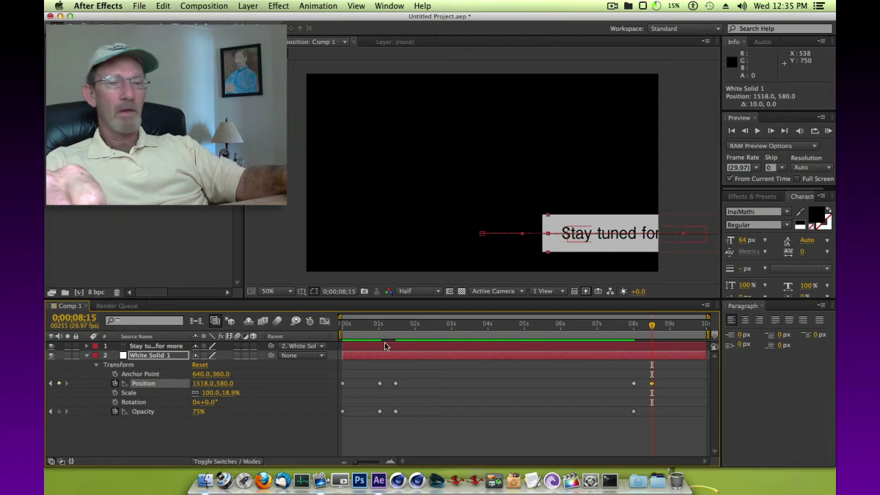
key(shift+Right)
key(shift+Right)
key(shift+Right)
key(shift+Right)
key(shift+Right)
key(shift+Right)
key(shift+Right)
key(shift+Right)
key(shift+Right)
key(shift+Right)
key(shift+Right)
key(shift+Right)
key(shift+Right)
key(shift+Right)
key(shift+Right)
key(shift+Right)
key(shift+Right)
key(shift+Right)
key(shift+Right)
key(shift+Right)
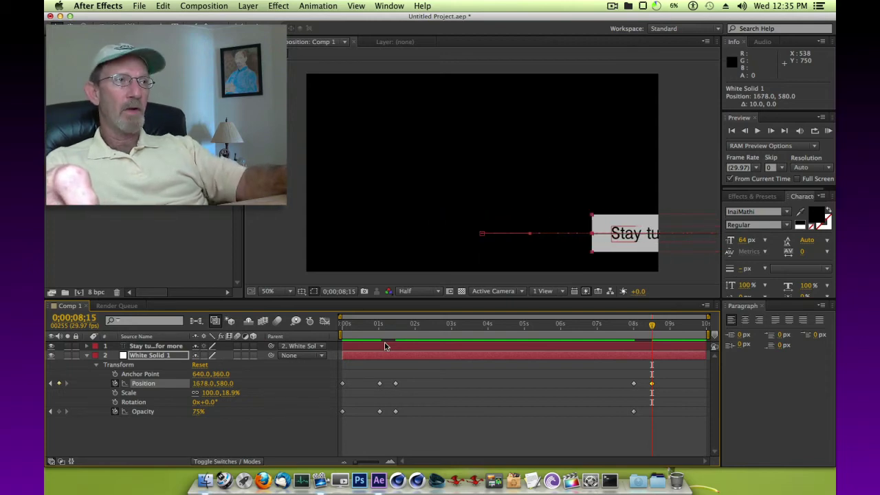
key(shift+Right)
key(shift+Right)
key(shift+Right)
key(shift+Right)
key(shift+Right)
key(shift+Right)
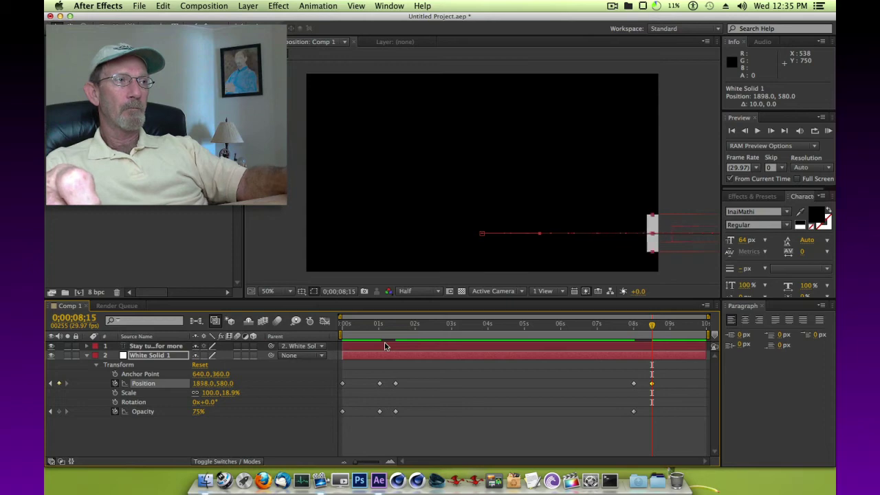
key(shift+Right)
key(shift+Right)
key(shift+Right)
key(shift+Right)
key(shift+Right)
key(shift+Right)
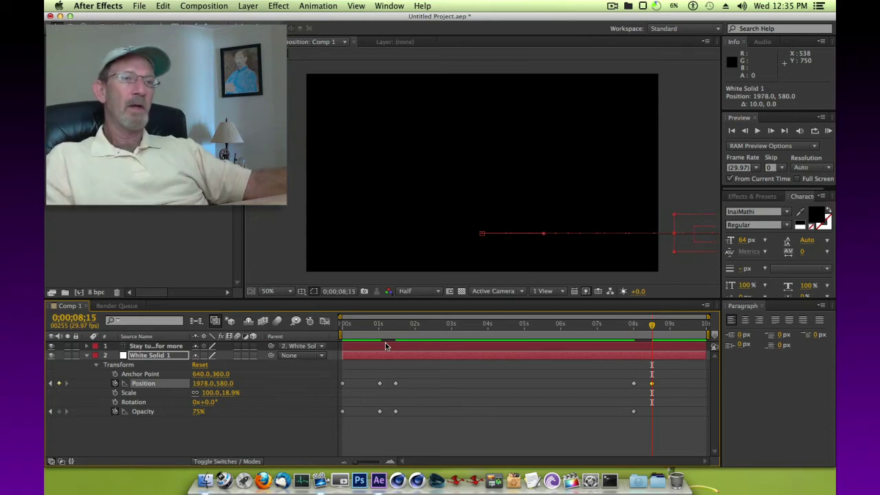
click(196, 411)
text(0)
key(Return)
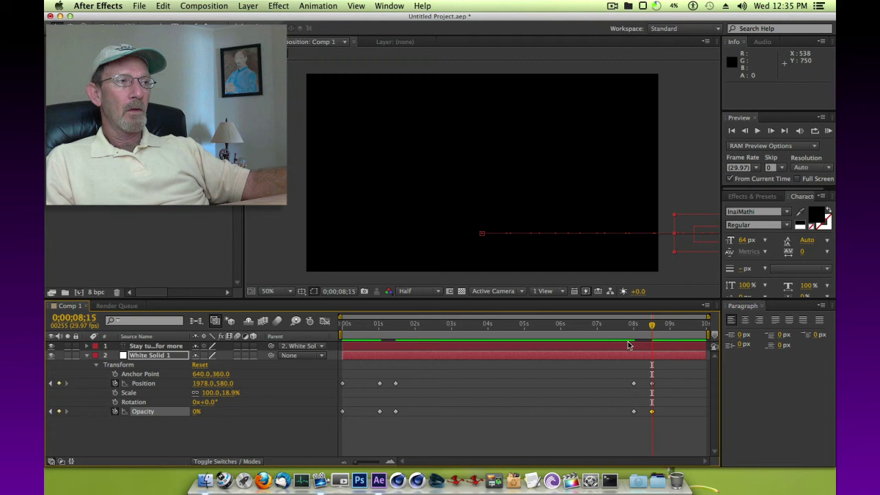
Step: Scrub back through the exit to review the bar sliding off-screen
drag(658, 328, 645, 331)
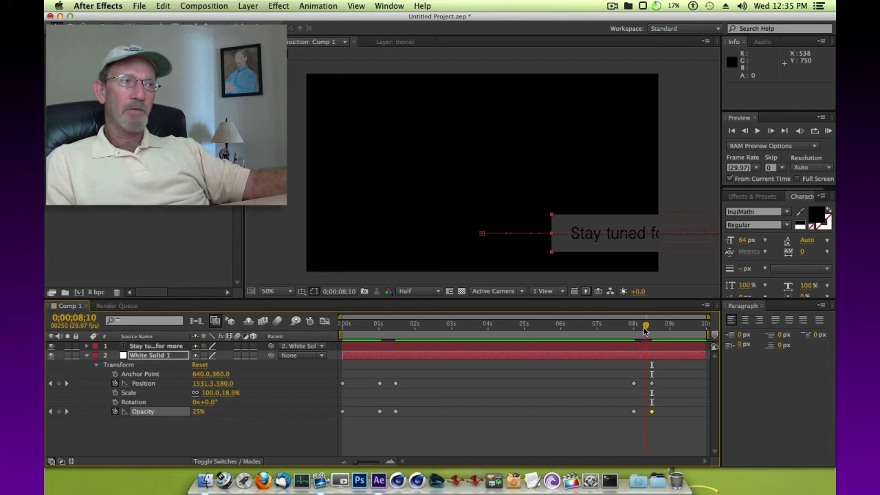
drag(645, 331, 633, 336)
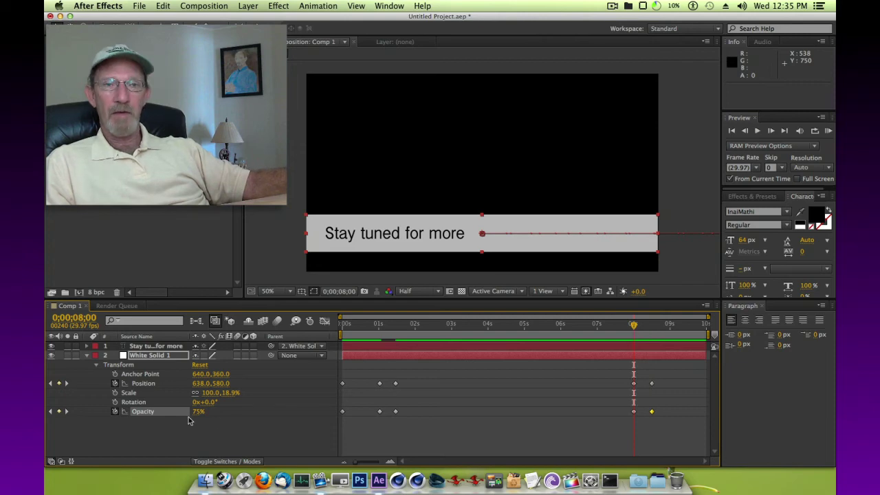
drag(633, 332, 343, 333)
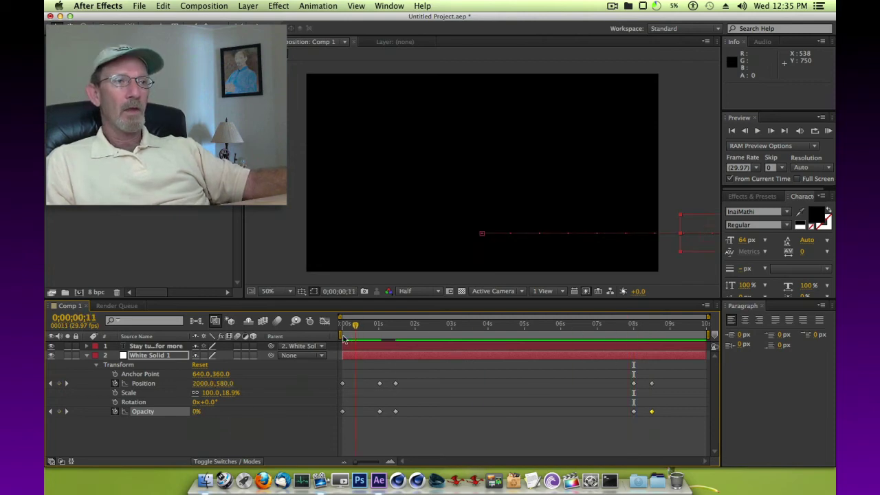
click(828, 130)
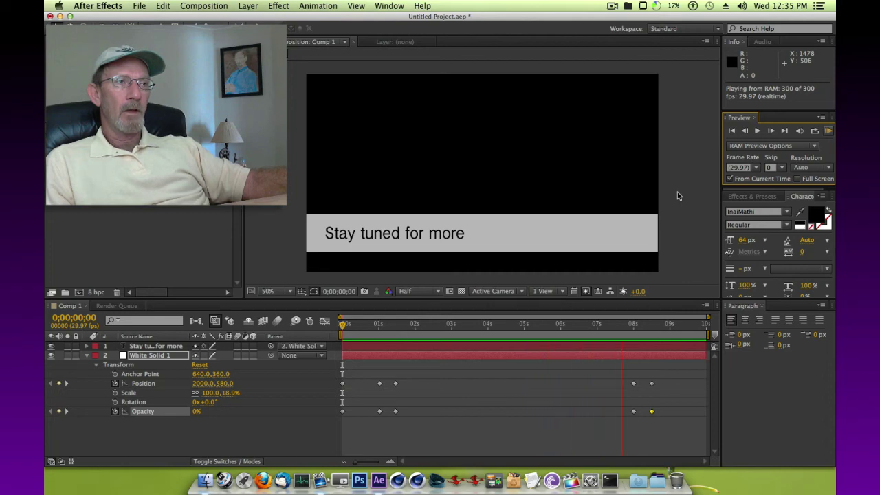
click(537, 385)
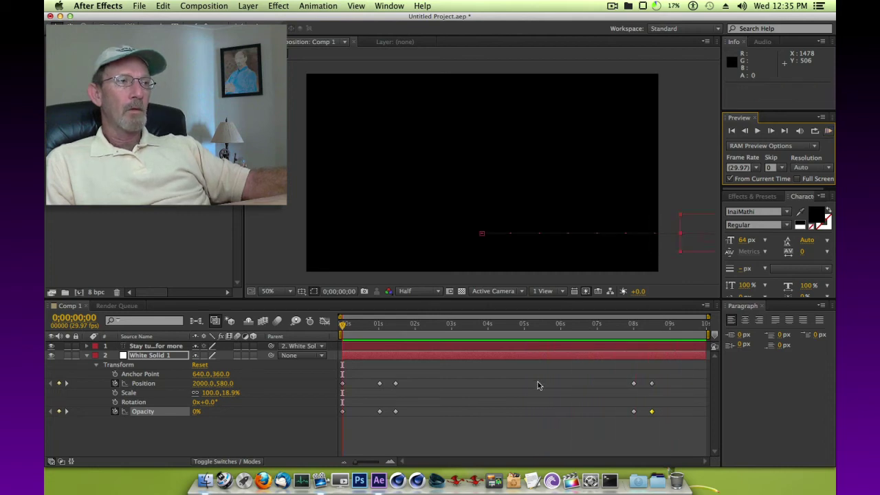
mouse_move(706, 336)
mouse_down()
mouse_move(631, 336)
mouse_move(706, 335)
mouse_up()
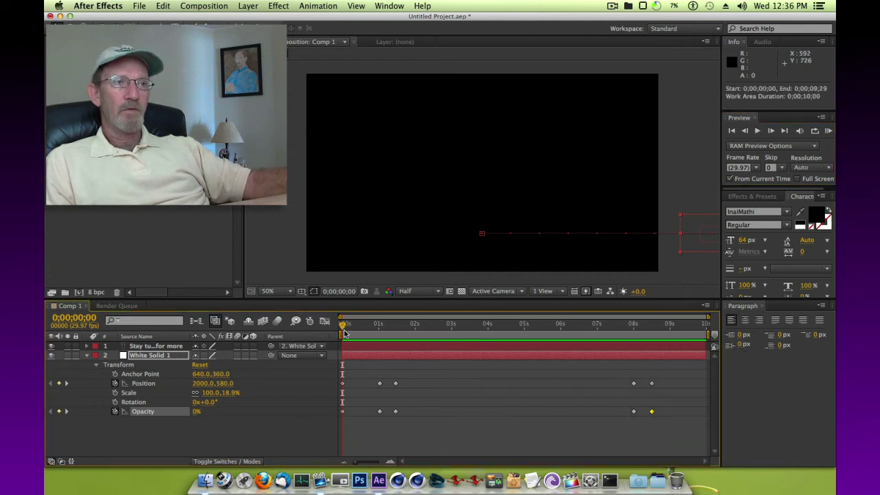
drag(344, 333, 427, 336)
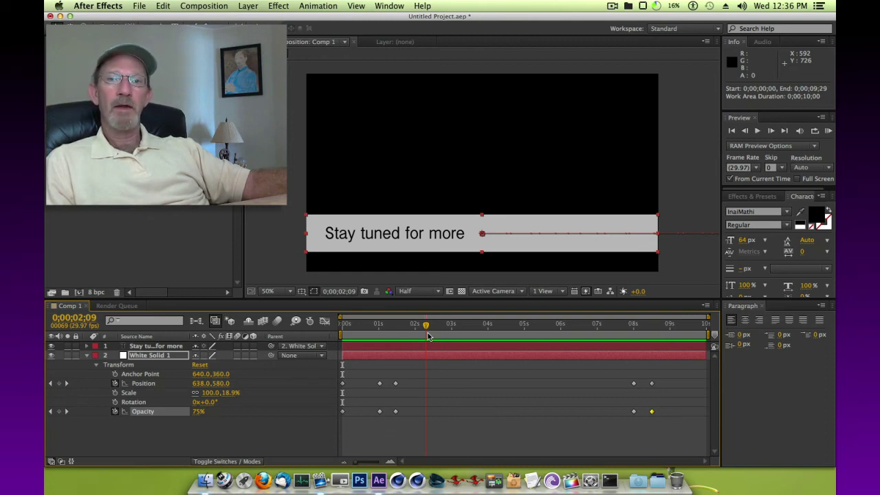
drag(427, 335, 406, 329)
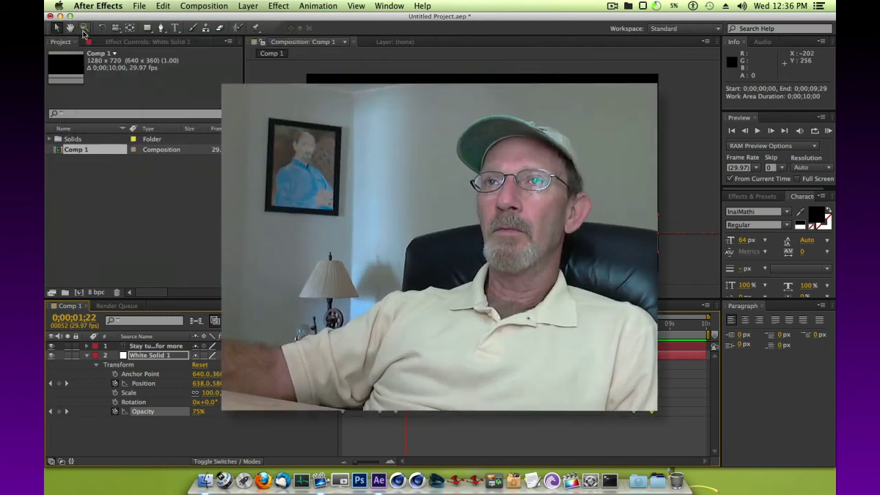
Step: Minimize the After Effects window to show the Finder desktop
click(60, 15)
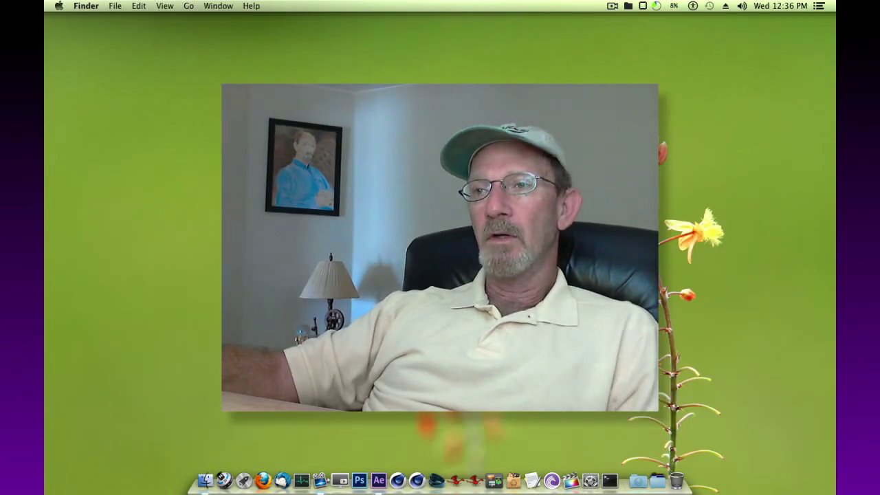